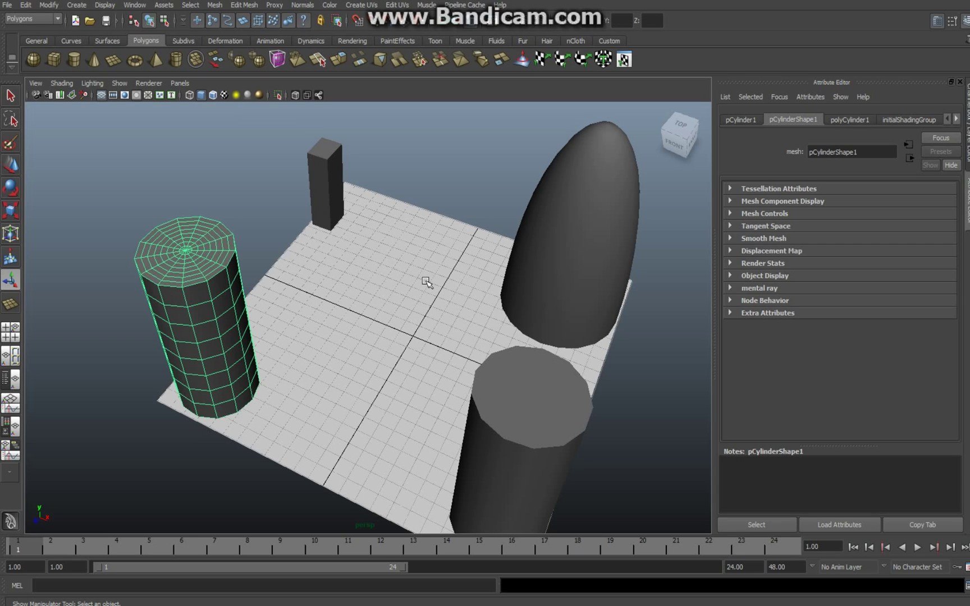
- Select two adjacent side faces on the left cylinder for its opening
{"action": "left_click", "coordinate": [265, 191]}
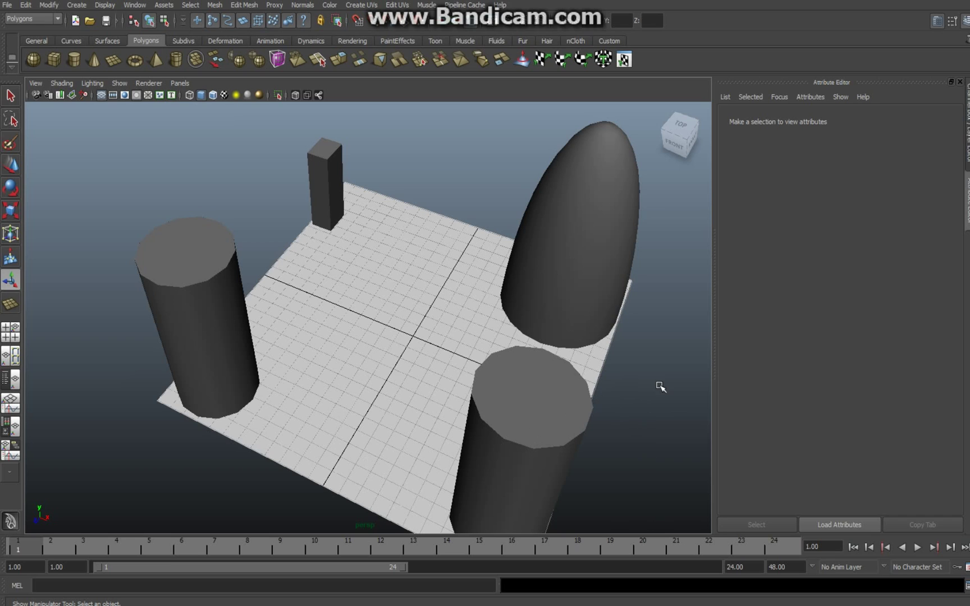
{"action": "left_click", "coordinate": [202, 313]}
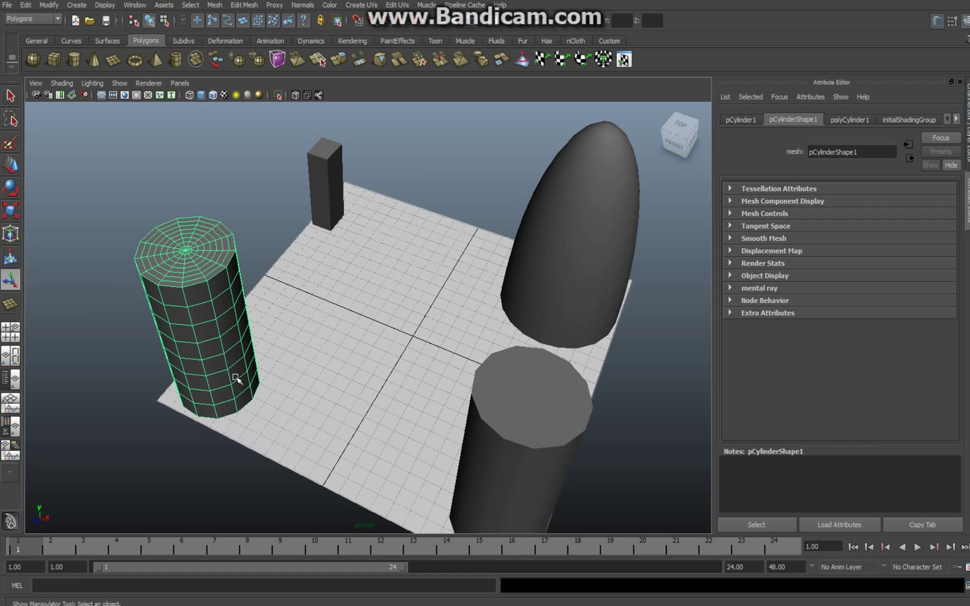
{"action": "scroll", "coordinate": [222, 387], "scroll_direction": "up", "scroll_amount": 3}
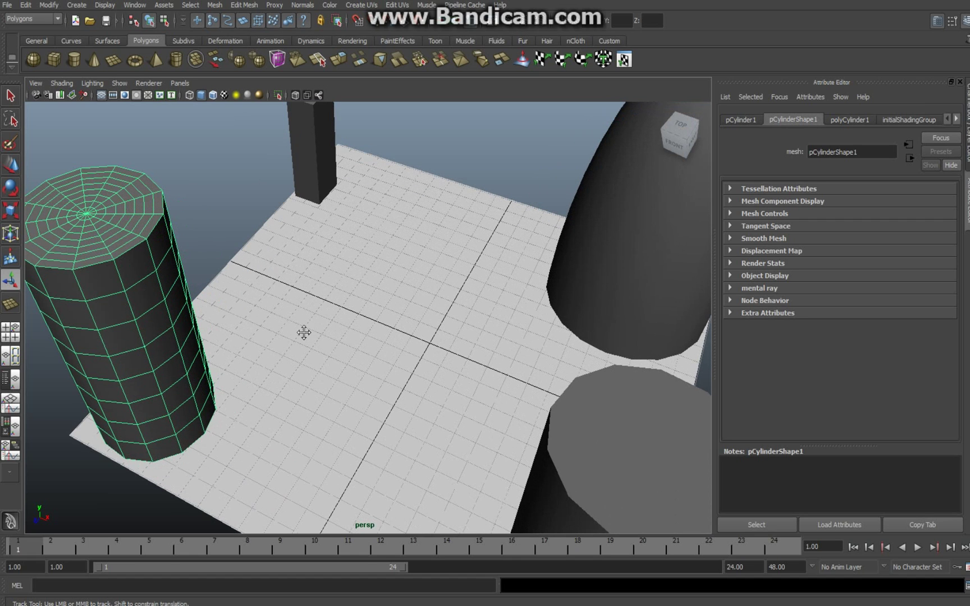
{"action": "scroll", "coordinate": [361, 364], "scroll_direction": "up", "scroll_amount": 2}
{"action": "scroll", "coordinate": [361, 364], "scroll_direction": "down", "scroll_amount": 3}
{"action": "left_click_drag", "start_coordinate": [342, 407], "coordinate": [255, 422], "text": "alt"}
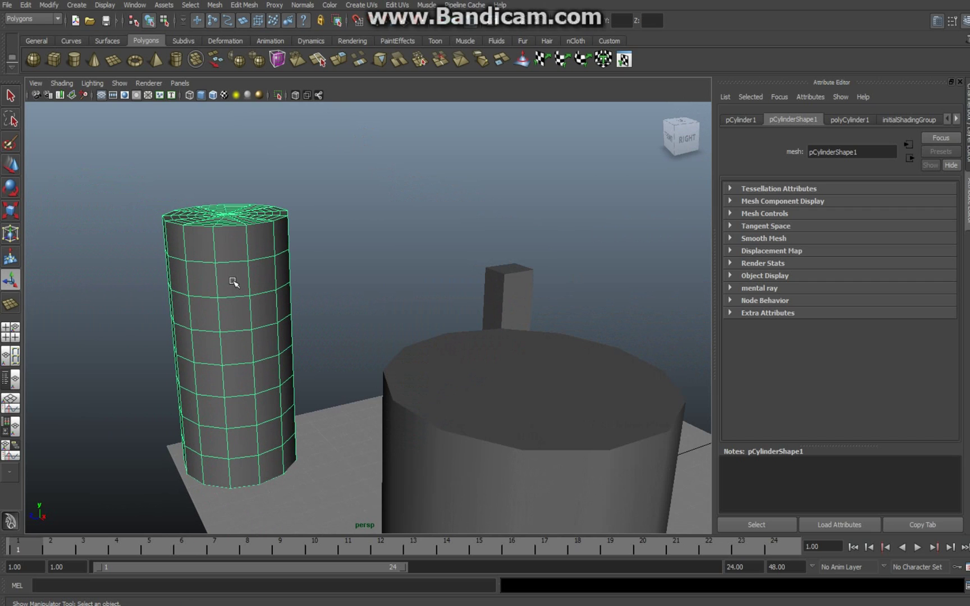
{"action": "right_click_drag", "start_coordinate": [234, 282], "coordinate": [235, 310]}
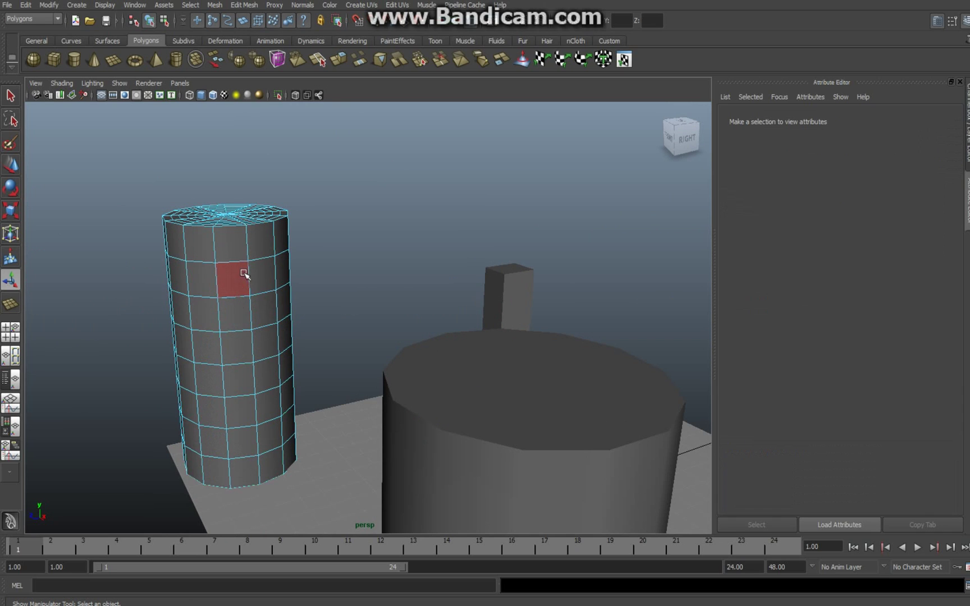
{"action": "left_click", "coordinate": [245, 276]}
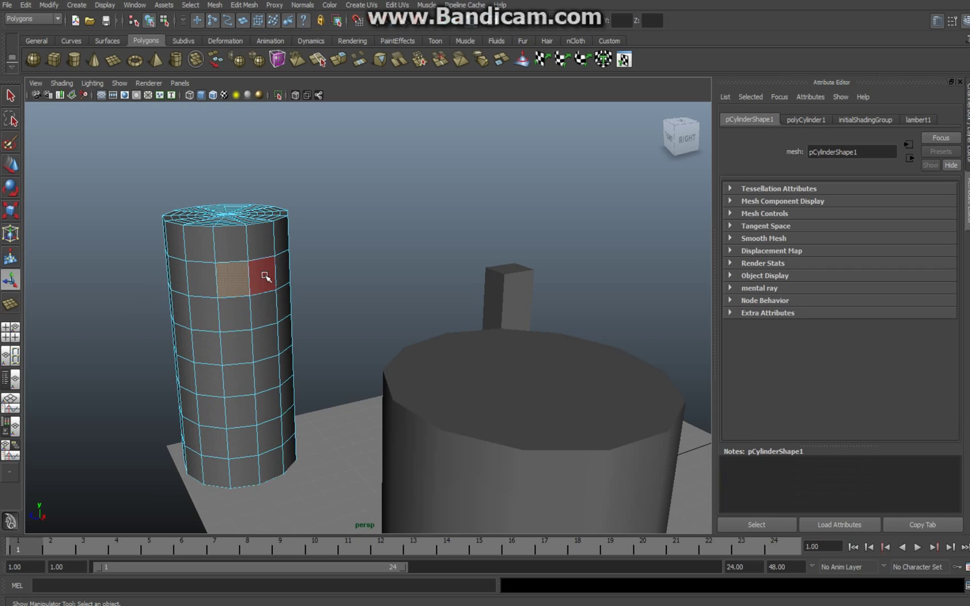
{"action": "left_click", "coordinate": [265, 275], "text": "shift"}
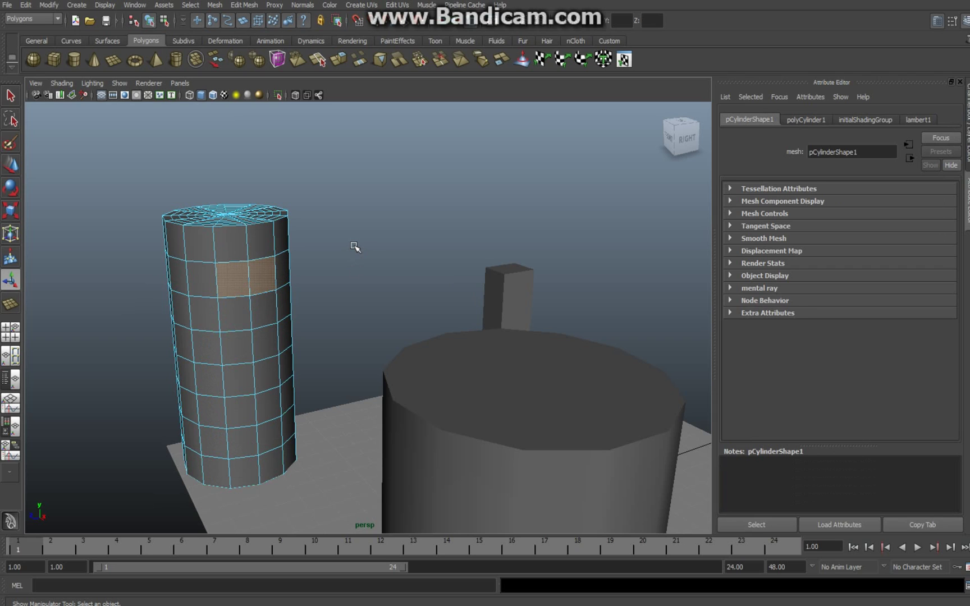
{"action": "left_click", "coordinate": [355, 247]}
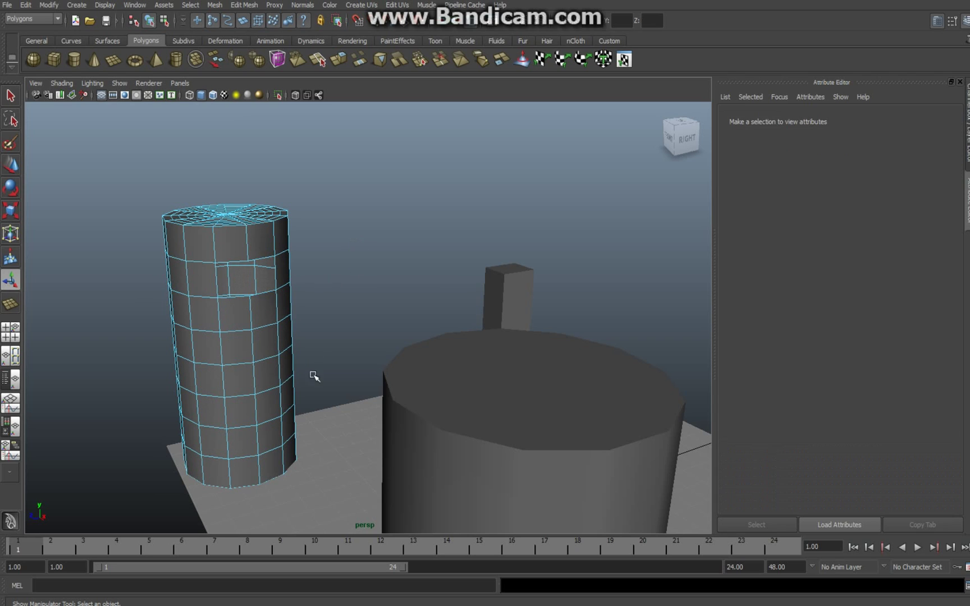
- Select two adjacent side faces on the second cylinder for its opening
{"action": "left_click_drag", "start_coordinate": [156, 429], "coordinate": [340, 281], "text": "alt"}
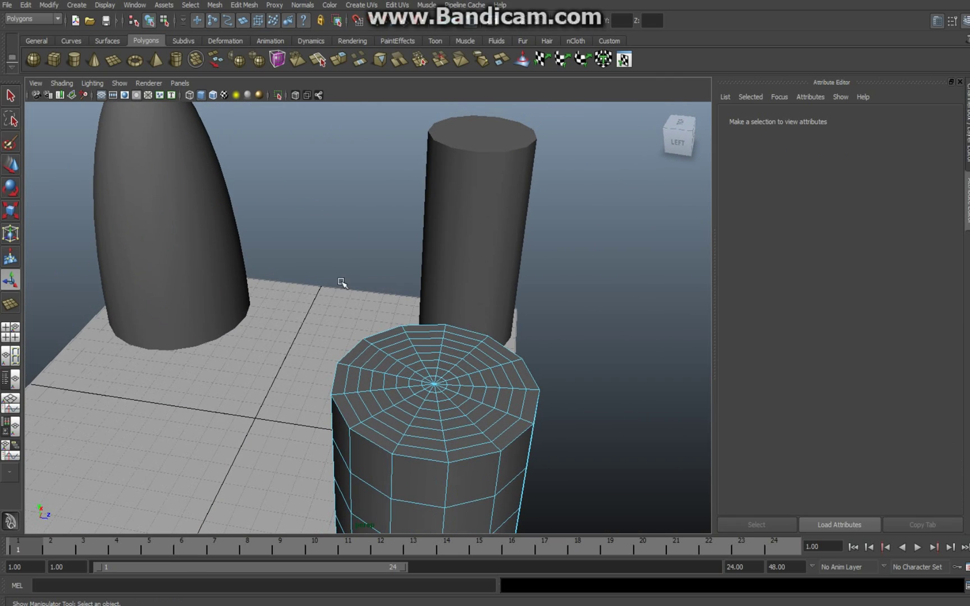
{"action": "left_click", "coordinate": [479, 199]}
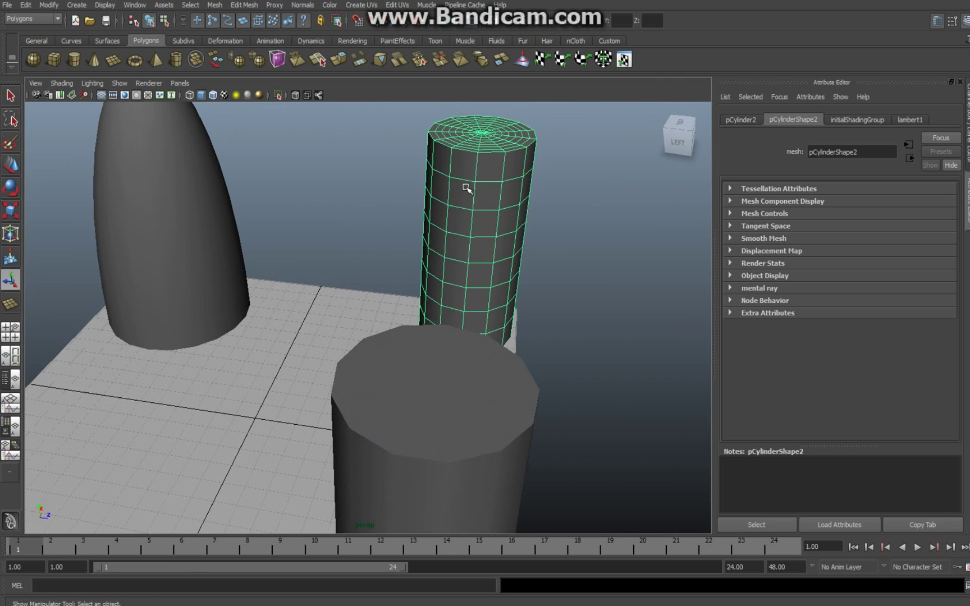
{"action": "right_click_drag", "start_coordinate": [466, 194], "coordinate": [472, 225]}
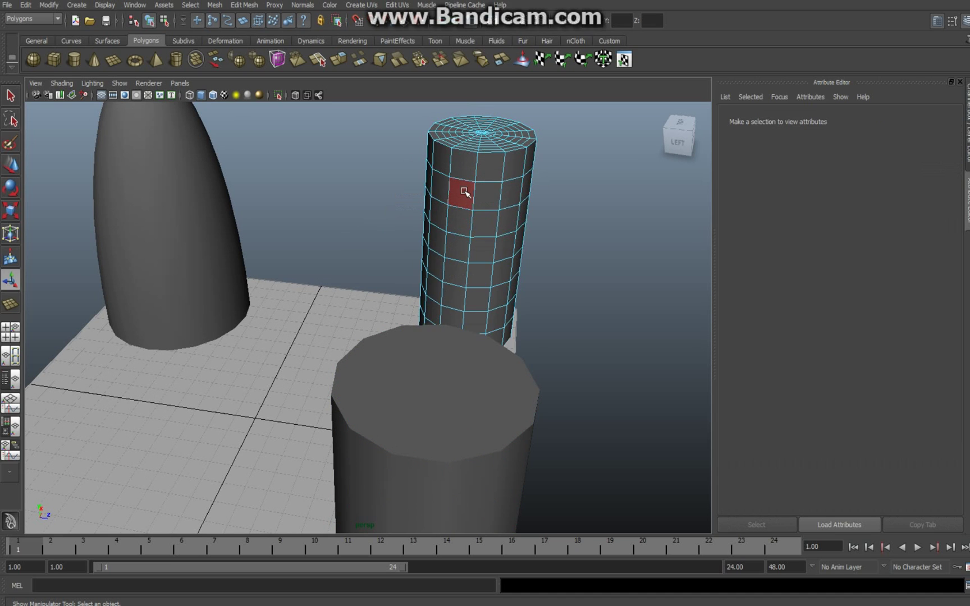
{"action": "left_click", "coordinate": [465, 192]}
{"action": "left_click", "coordinate": [488, 192], "text": "shift"}
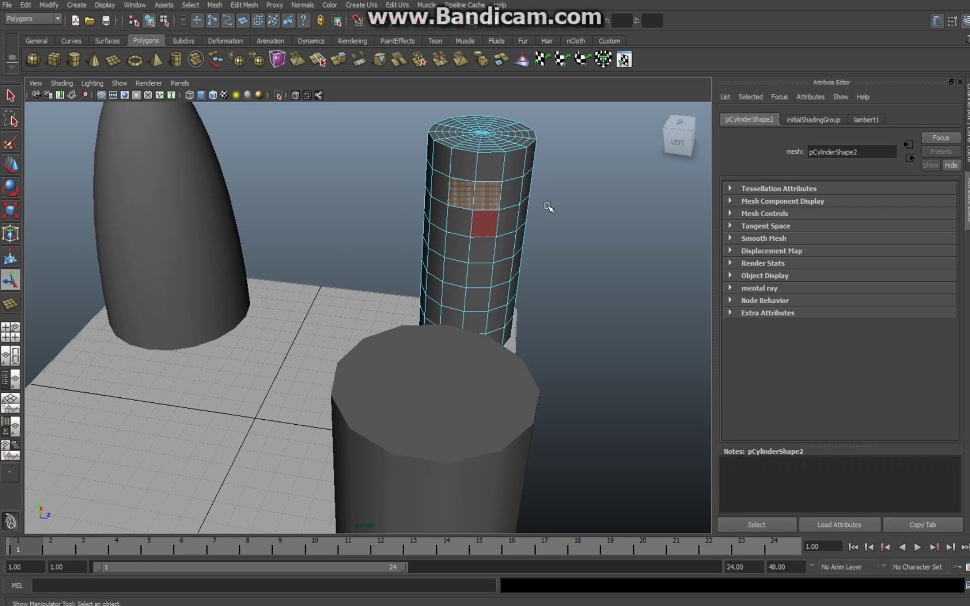
{"action": "left_click", "coordinate": [632, 204]}
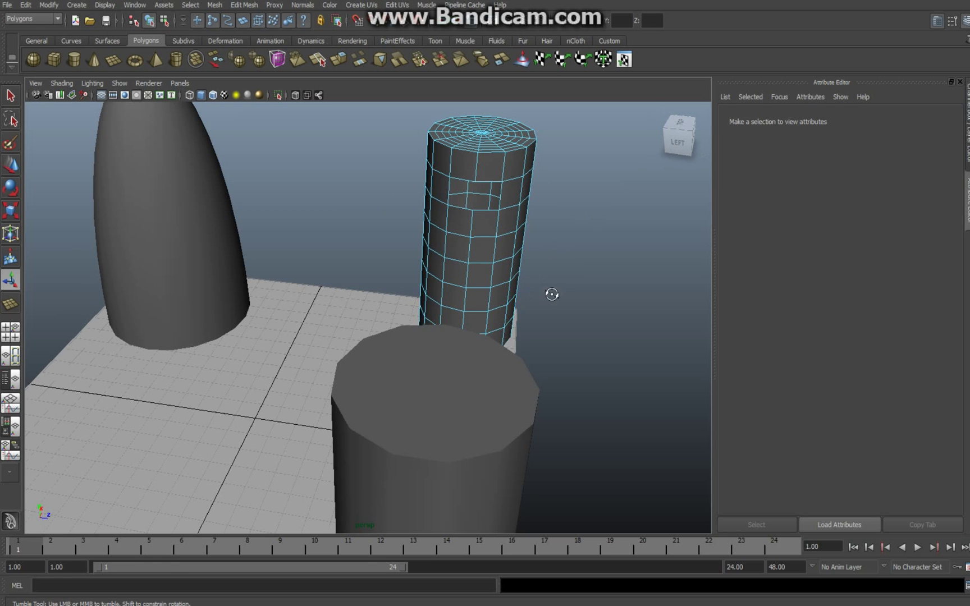
{"action": "left_click_drag", "start_coordinate": [552, 294], "coordinate": [483, 271], "text": "alt"}
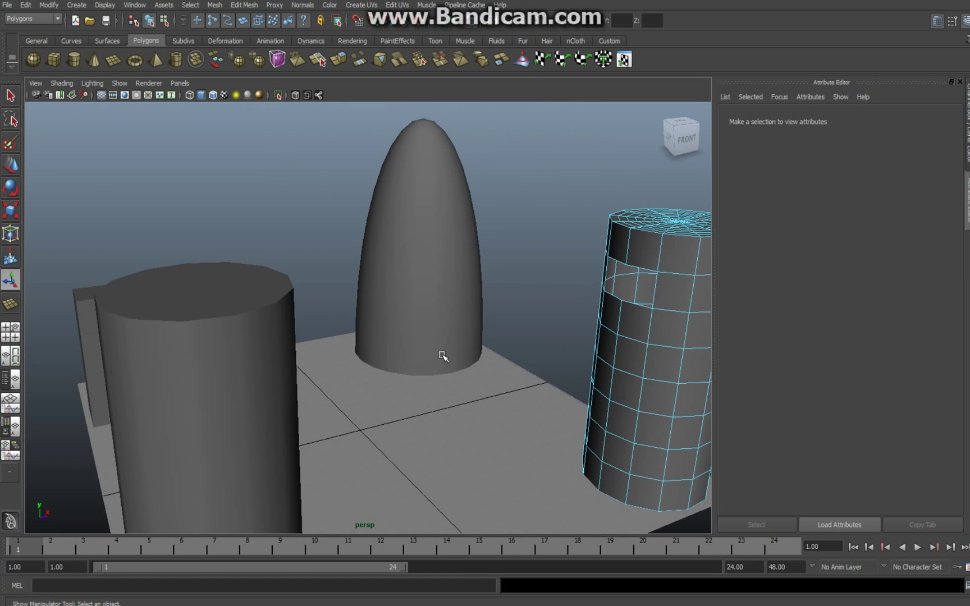
{"action": "left_click_drag", "start_coordinate": [478, 413], "coordinate": [529, 425], "text": "alt"}
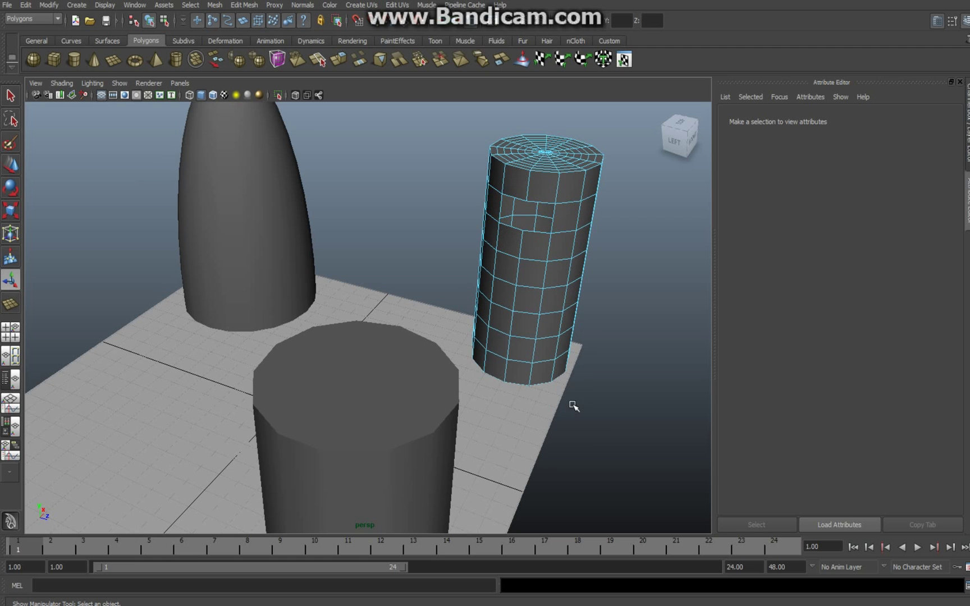
{"action": "mouse_move", "coordinate": [572, 405]}
{"action": "left_mouse_down", "text": "alt"}
{"action": "mouse_move", "coordinate": [377, 394]}
{"action": "mouse_move", "coordinate": [479, 428]}
{"action": "mouse_move", "coordinate": [562, 396]}
{"action": "left_mouse_up", "text": "alt"}
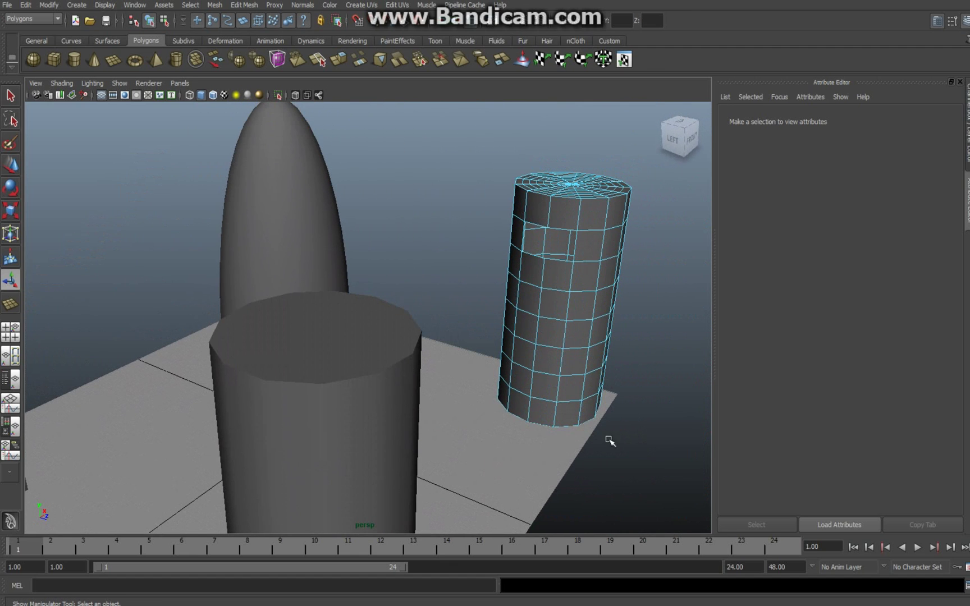
{"action": "left_click_drag", "start_coordinate": [614, 455], "coordinate": [593, 456], "text": "alt"}
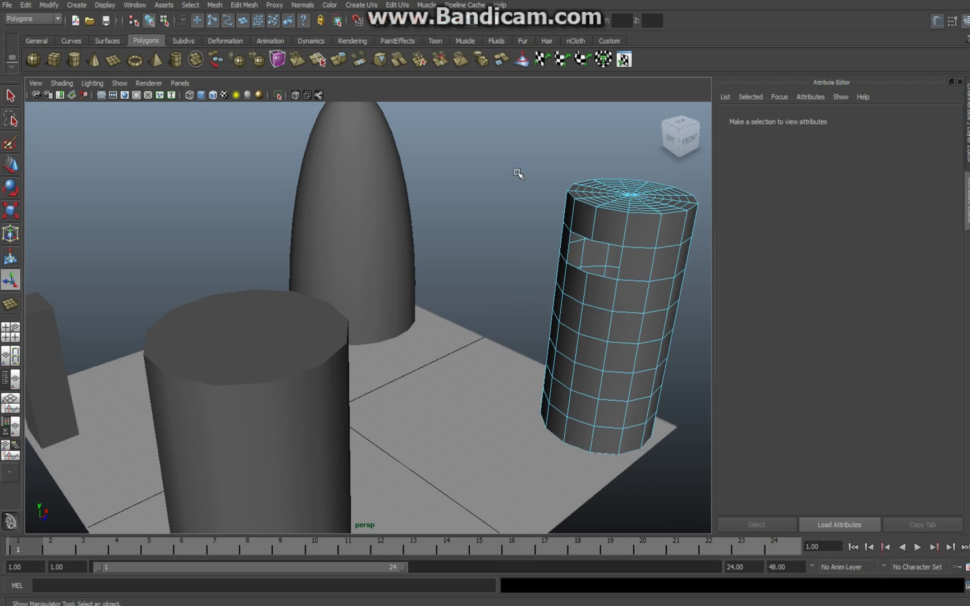
- Back in Object Mode, select both cylinders and Mesh > Combine them into polySurface1
{"action": "right_click", "coordinate": [635, 300]}
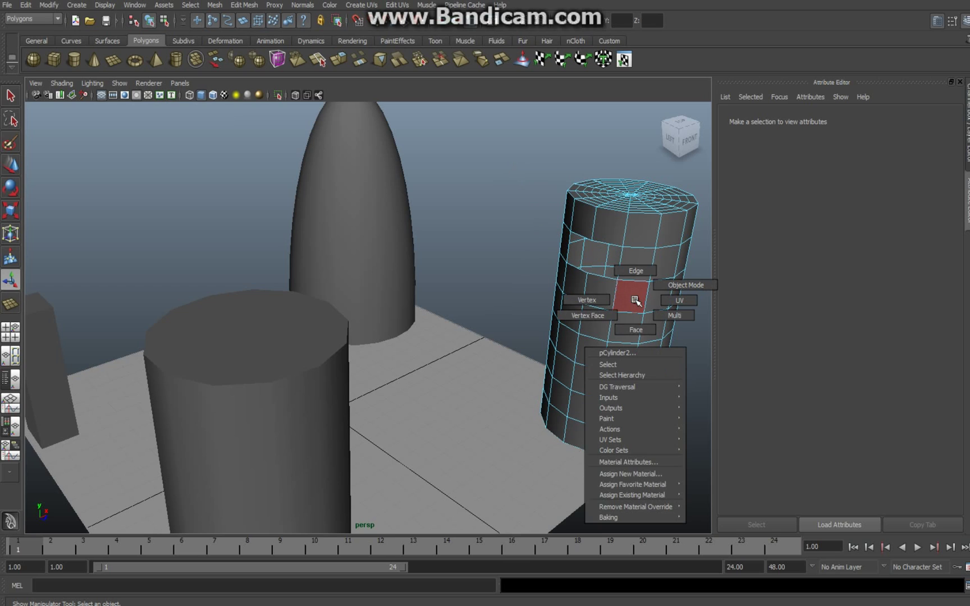
{"action": "left_click", "coordinate": [668, 285]}
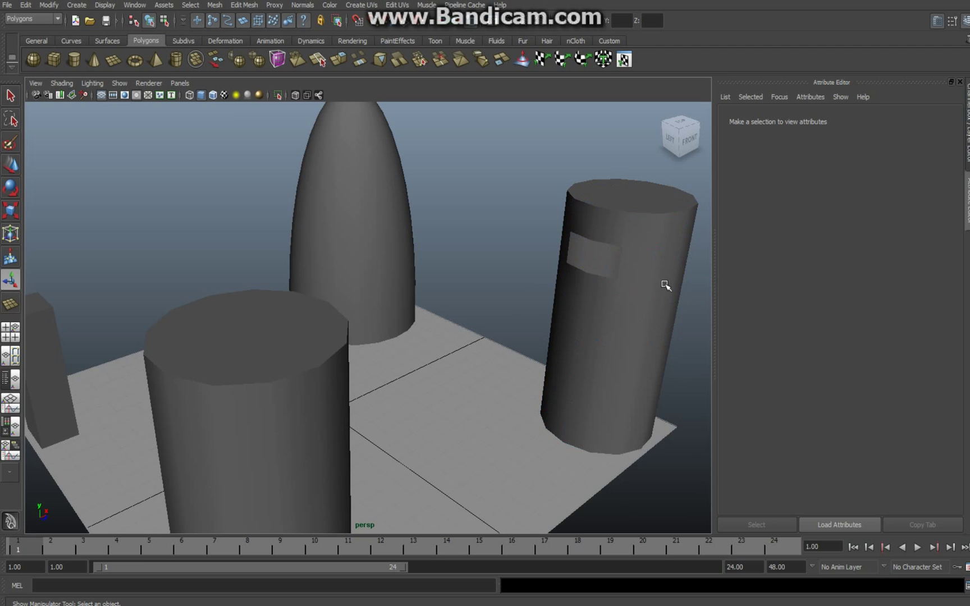
{"action": "left_click", "coordinate": [664, 285]}
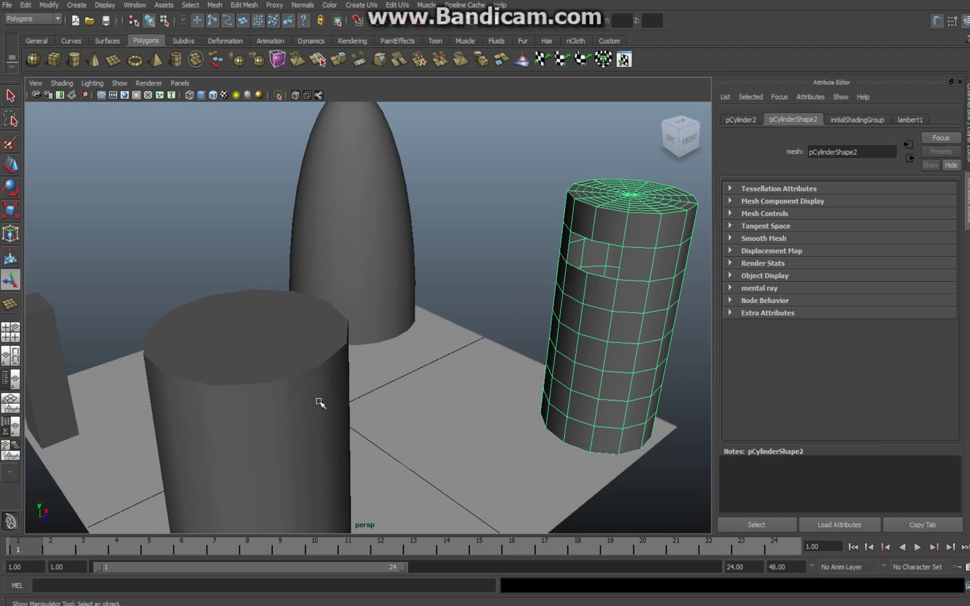
{"action": "left_click", "coordinate": [290, 420]}
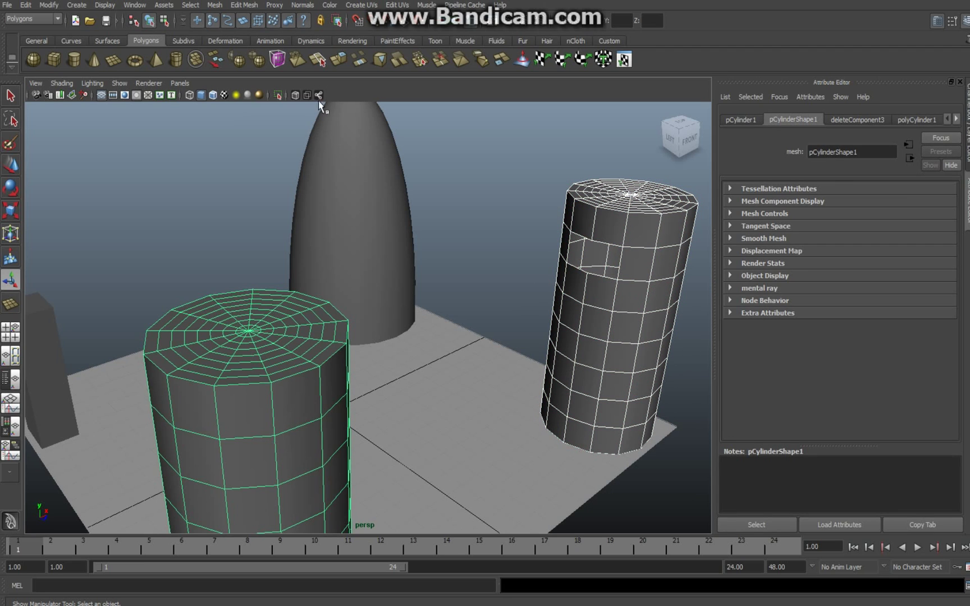
{"action": "left_click", "coordinate": [215, 6]}
{"action": "left_click", "coordinate": [230, 23]}
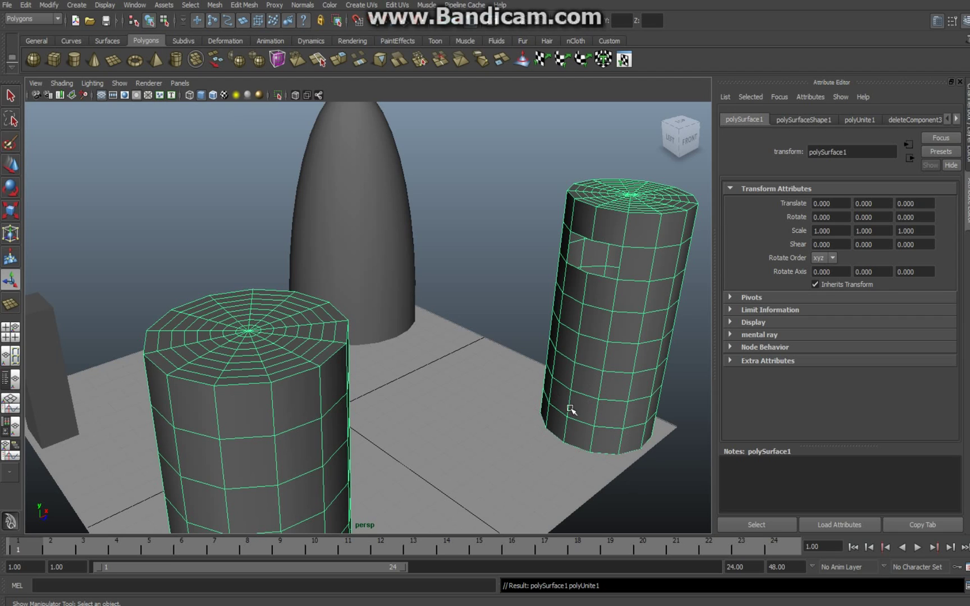
- In Edge mode, select the border edges of the taller cylinder's opening
{"action": "right_click", "coordinate": [605, 244]}
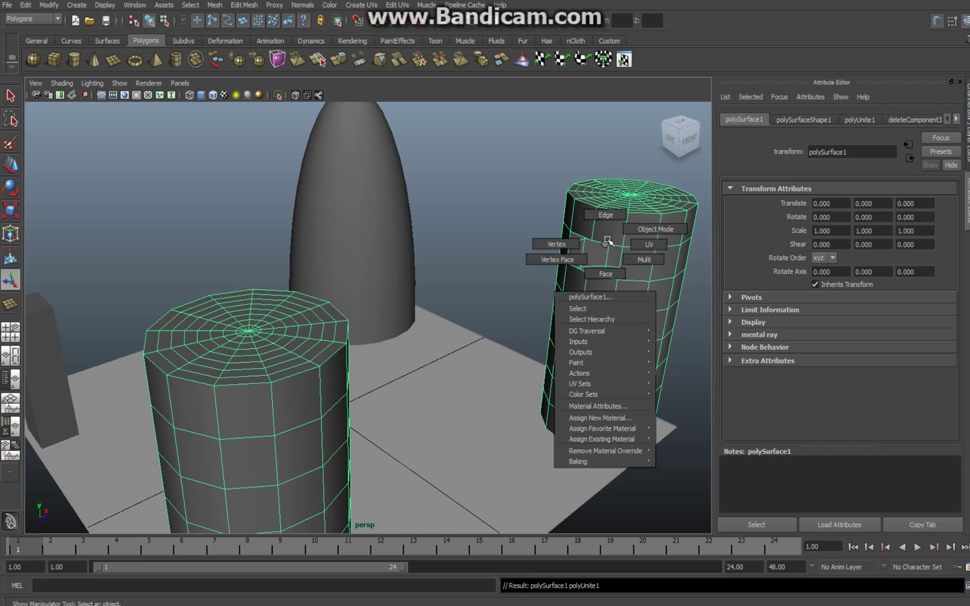
{"action": "left_click", "coordinate": [613, 218]}
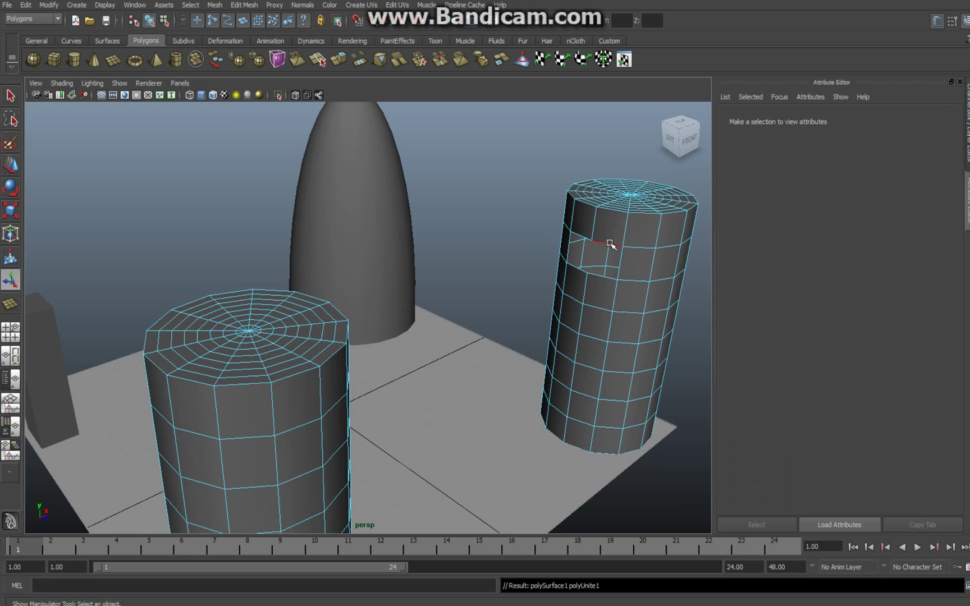
{"action": "left_click", "coordinate": [610, 243]}
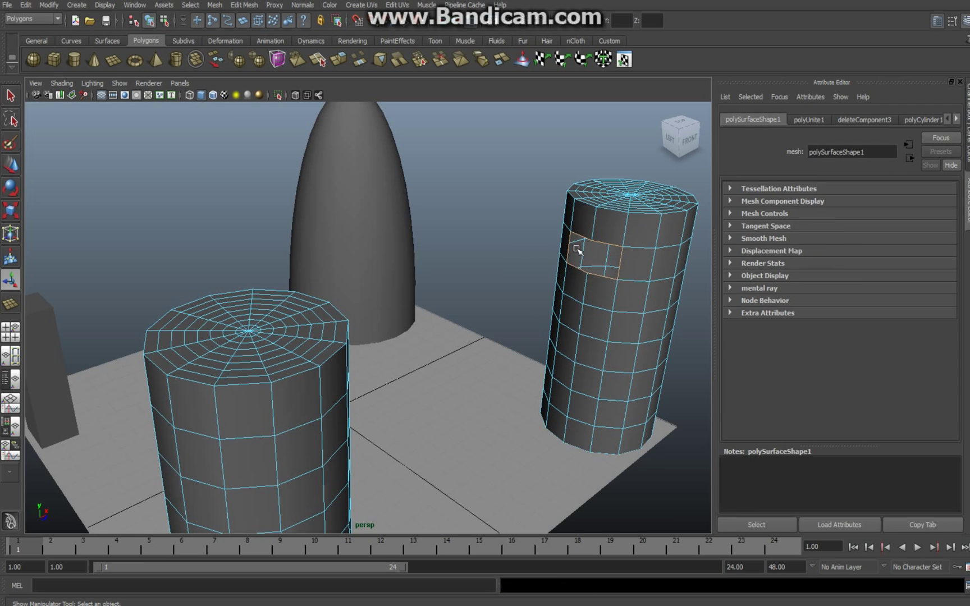
{"action": "left_click_drag", "start_coordinate": [452, 444], "coordinate": [304, 414], "text": "alt"}
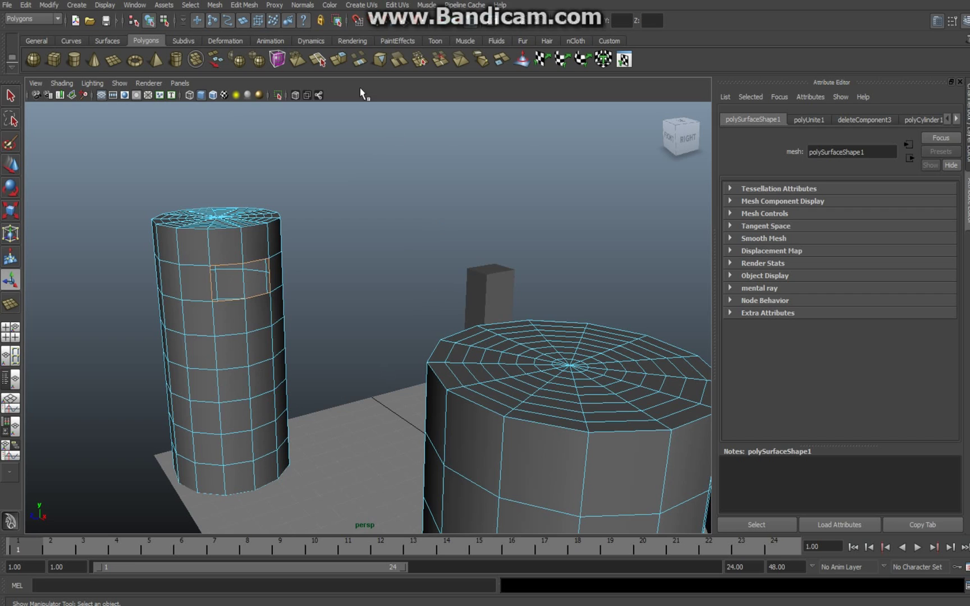
- Bridge the two cylinder openings with a 5-division polyBridgeEdge1 and inspect the result
{"action": "left_click", "coordinate": [245, 5]}
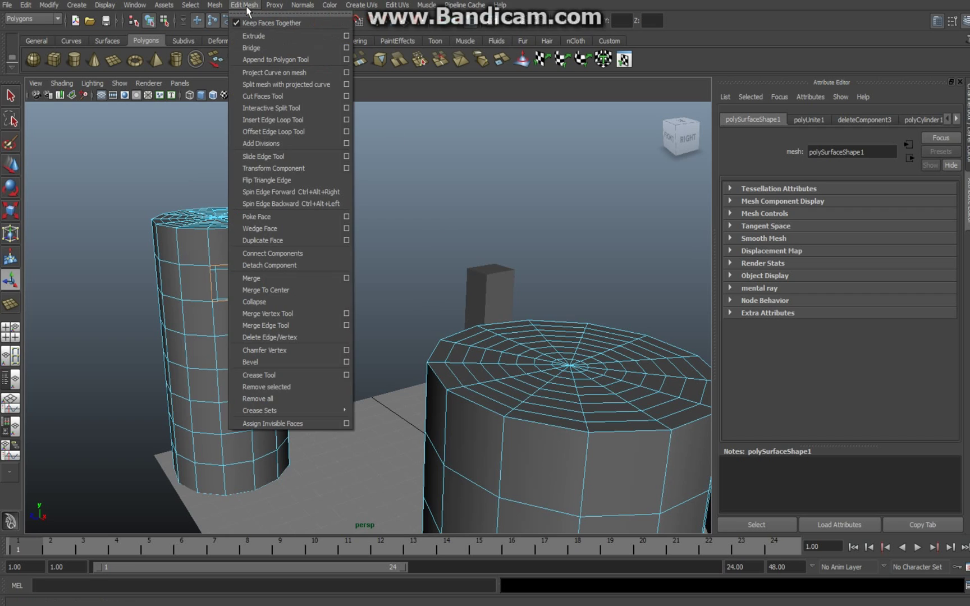
{"action": "left_click", "coordinate": [252, 48]}
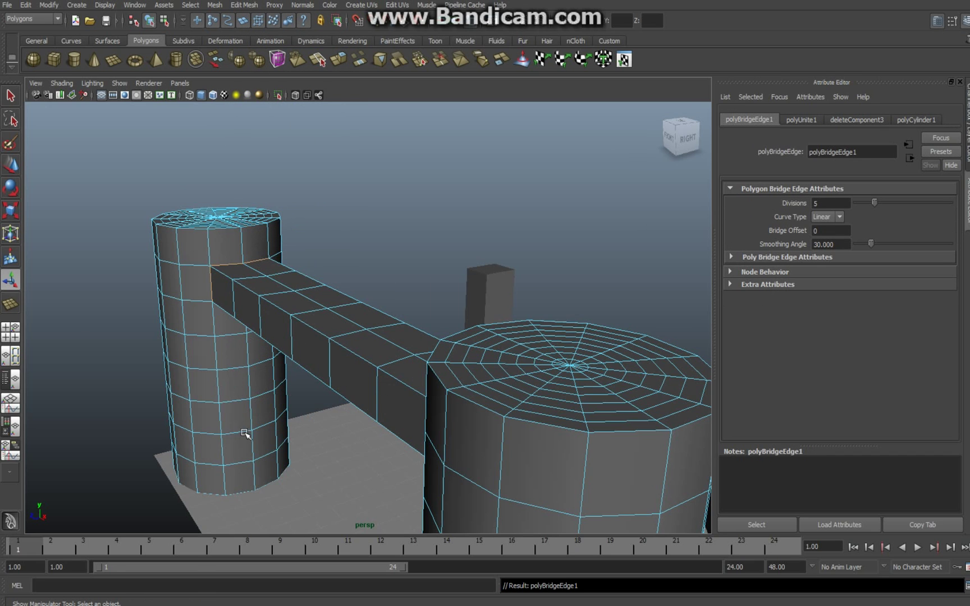
{"action": "left_click_drag", "start_coordinate": [245, 433], "coordinate": [336, 422], "text": "alt"}
{"action": "scroll", "coordinate": [365, 429], "scroll_direction": "down", "scroll_amount": 3}
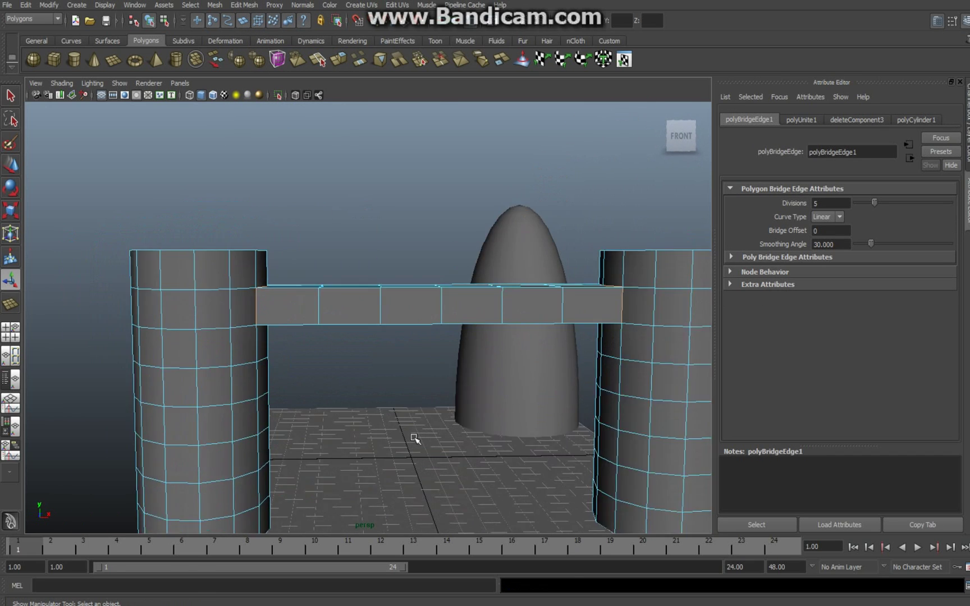
{"action": "left_click_drag", "start_coordinate": [457, 485], "coordinate": [445, 511], "text": "alt"}
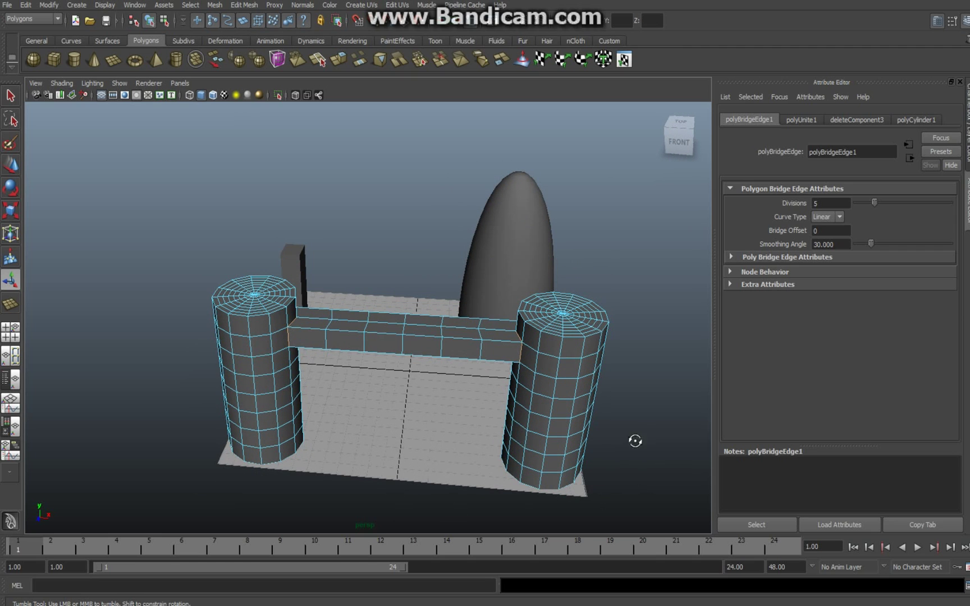
- Delete two adjacent side faces of the egg-shaped sphere to open its side
{"action": "left_click_drag", "start_coordinate": [634, 441], "coordinate": [346, 405], "text": "alt"}
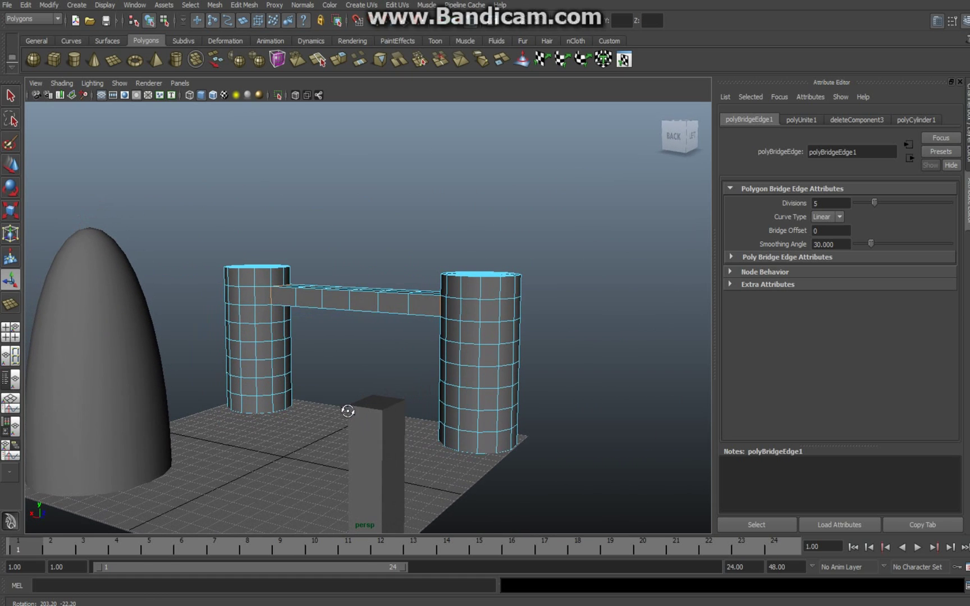
{"action": "left_click", "coordinate": [117, 392]}
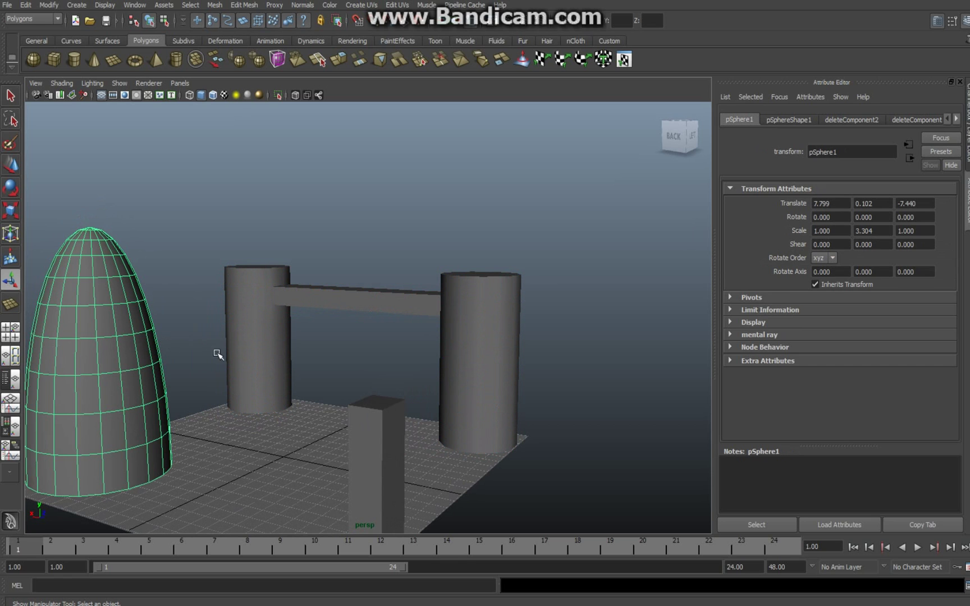
{"action": "left_click_drag", "start_coordinate": [195, 341], "coordinate": [316, 456], "text": "alt"}
{"action": "scroll", "coordinate": [235, 353], "scroll_direction": "up", "scroll_amount": 5}
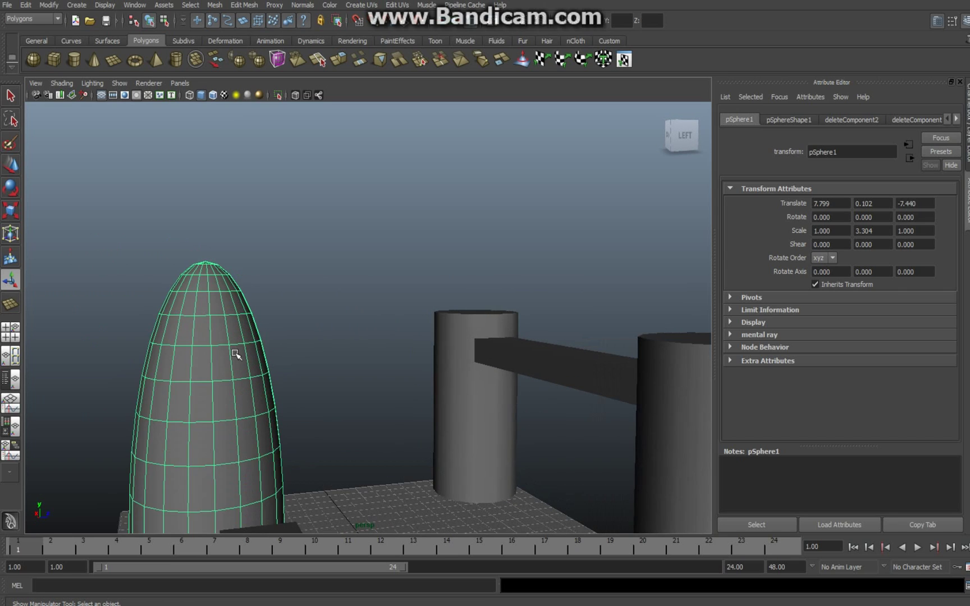
{"action": "right_click_drag", "start_coordinate": [156, 374], "coordinate": [157, 400]}
{"action": "left_click", "coordinate": [161, 381]}
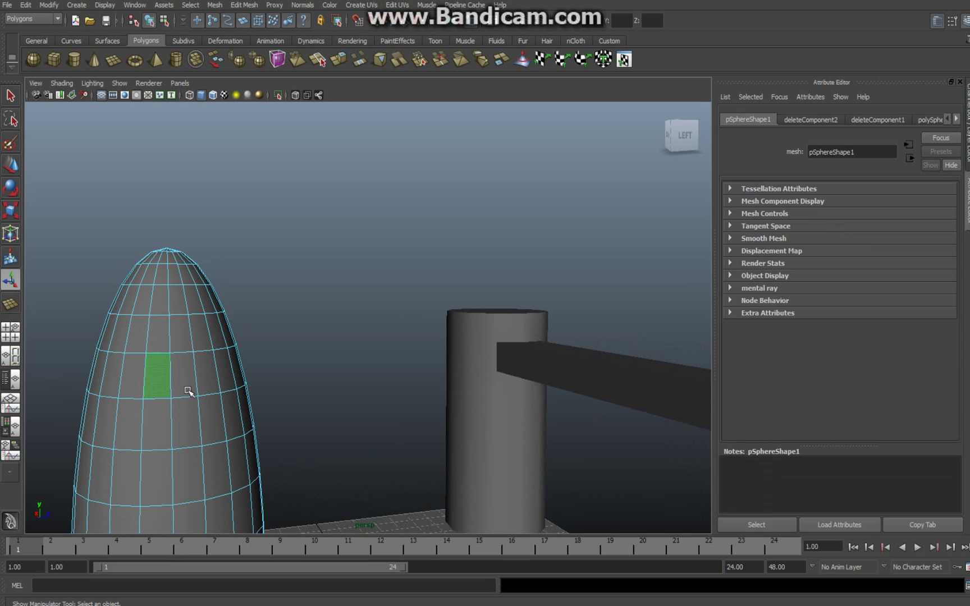
{"action": "left_click", "coordinate": [185, 382], "text": "shift"}
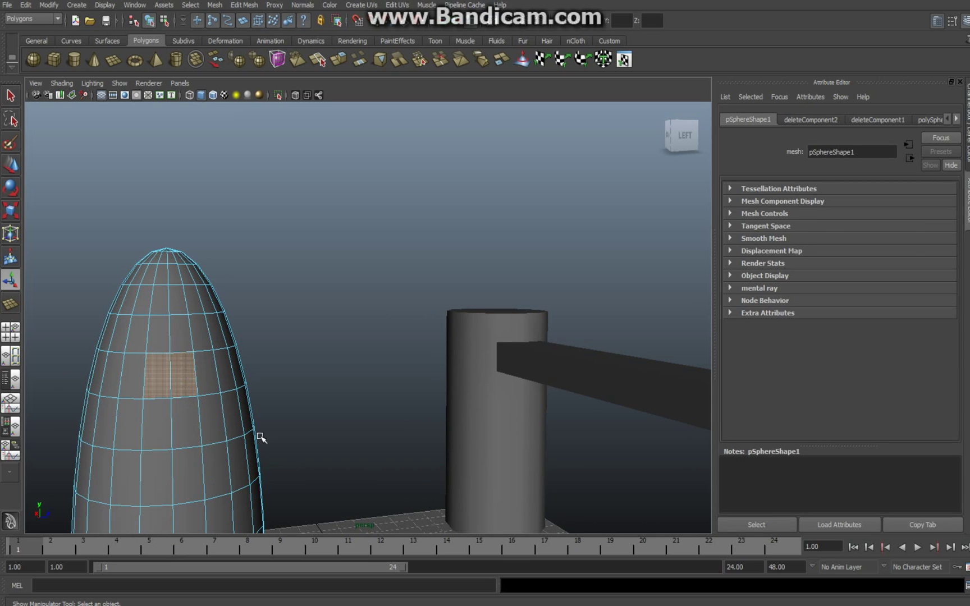
{"action": "key", "text": "Delete"}
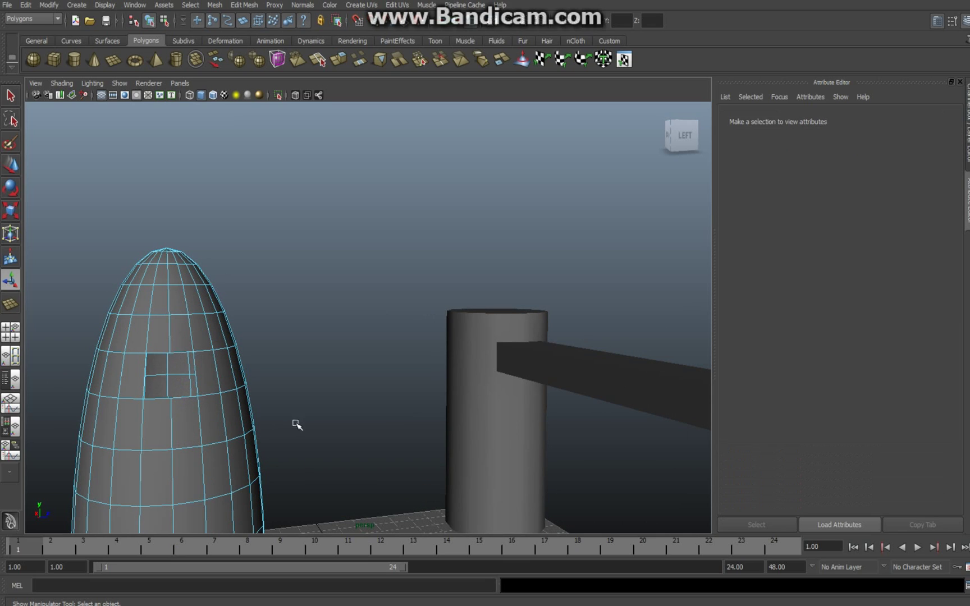
{"action": "left_click_drag", "start_coordinate": [317, 498], "coordinate": [538, 530], "text": "alt"}
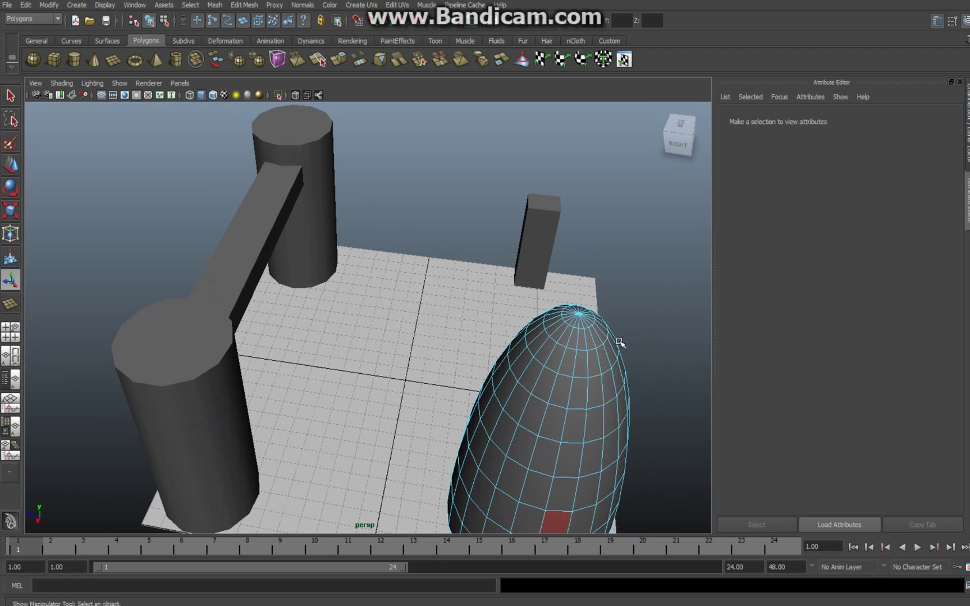
- Delete the upper and middle side faces of pCube1, then return to Object Mode
{"action": "scroll", "coordinate": [635, 312], "scroll_direction": "up", "scroll_amount": 3}
{"action": "scroll", "coordinate": [634, 312], "scroll_direction": "down", "scroll_amount": 3}
{"action": "left_click", "coordinate": [615, 225]}
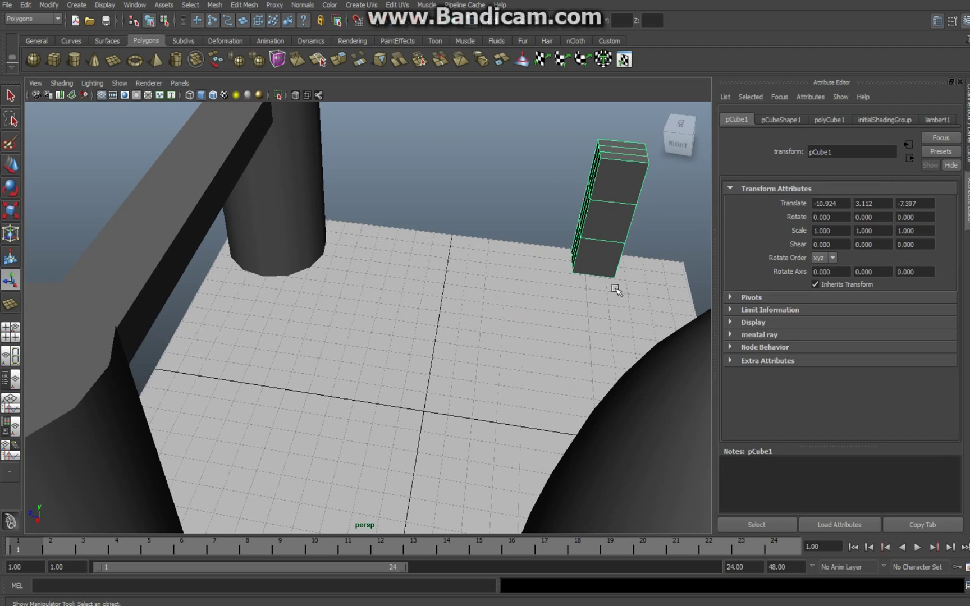
{"action": "right_click_drag", "start_coordinate": [620, 185], "coordinate": [617, 217]}
{"action": "left_click", "coordinate": [622, 187]}
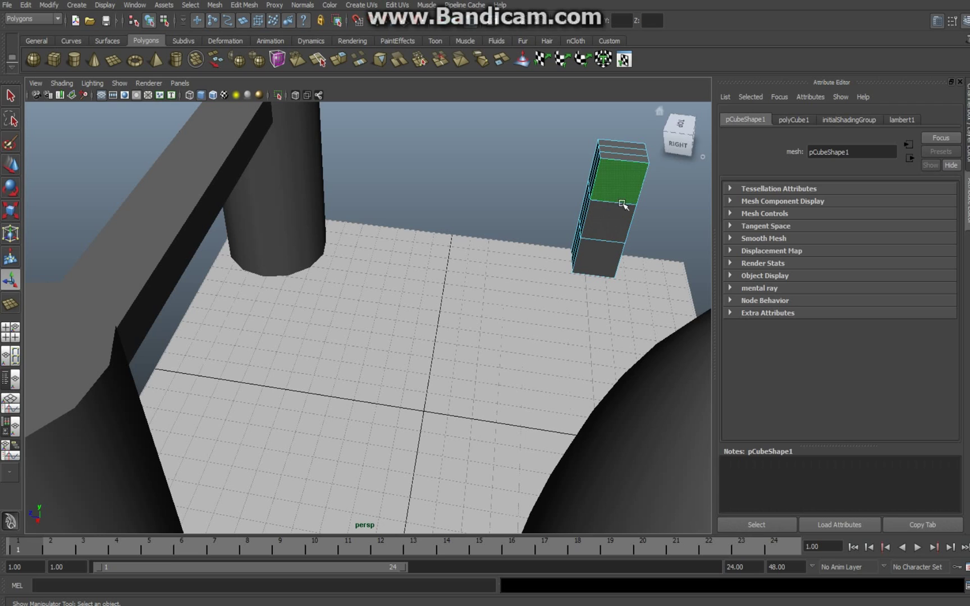
{"action": "left_click", "coordinate": [618, 223], "text": "shift"}
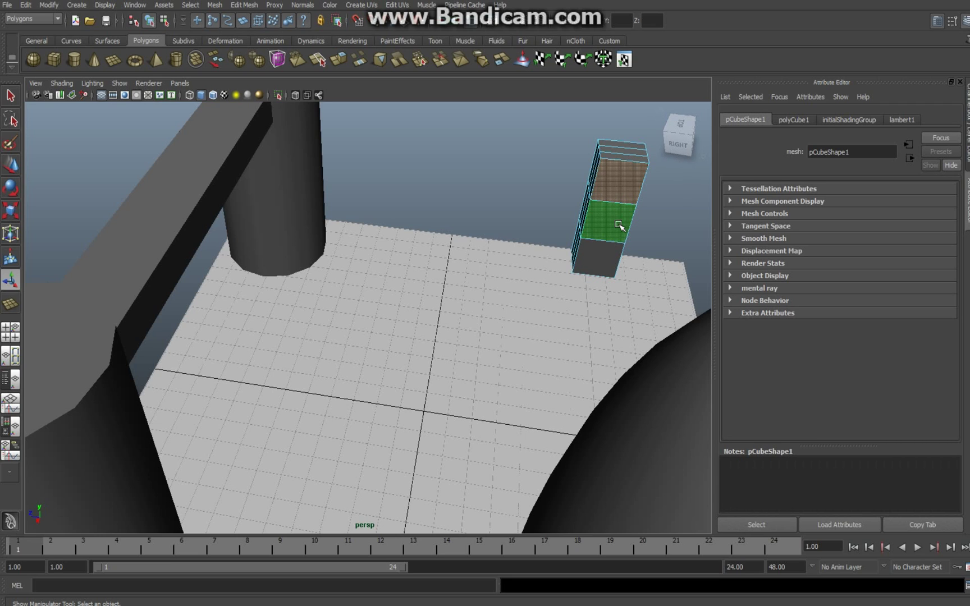
{"action": "key", "text": "Delete"}
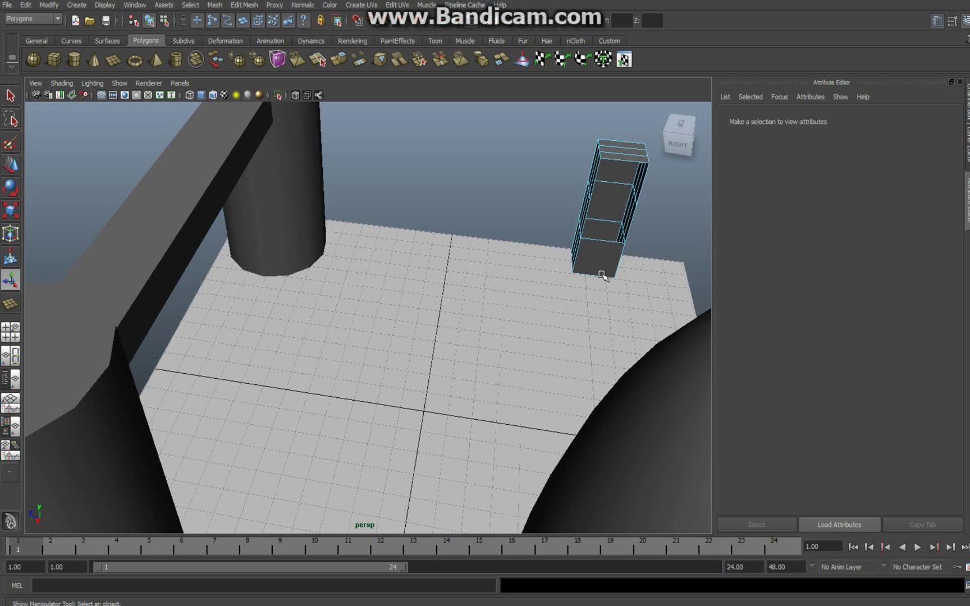
{"action": "right_click_drag", "start_coordinate": [606, 266], "coordinate": [651, 249]}
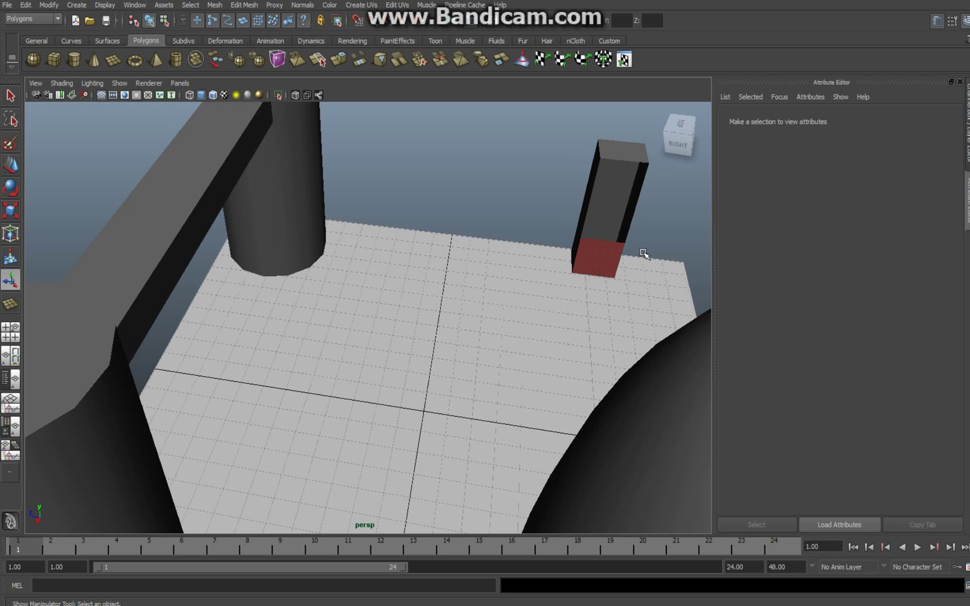
- Select the tall box and egg-shaped sphere and combine them into polySurface2
{"action": "left_click", "coordinate": [610, 268]}
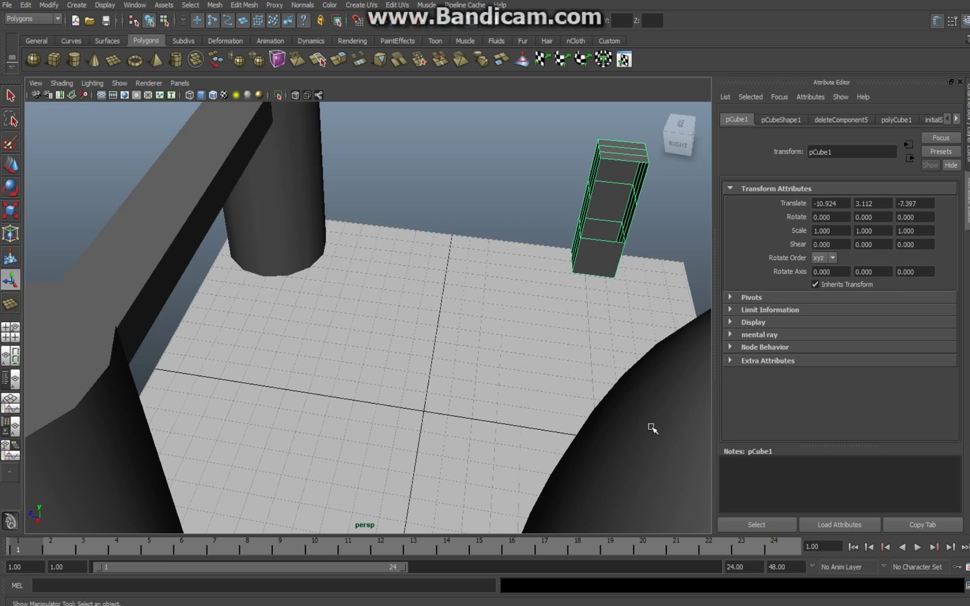
{"action": "left_click", "coordinate": [661, 446]}
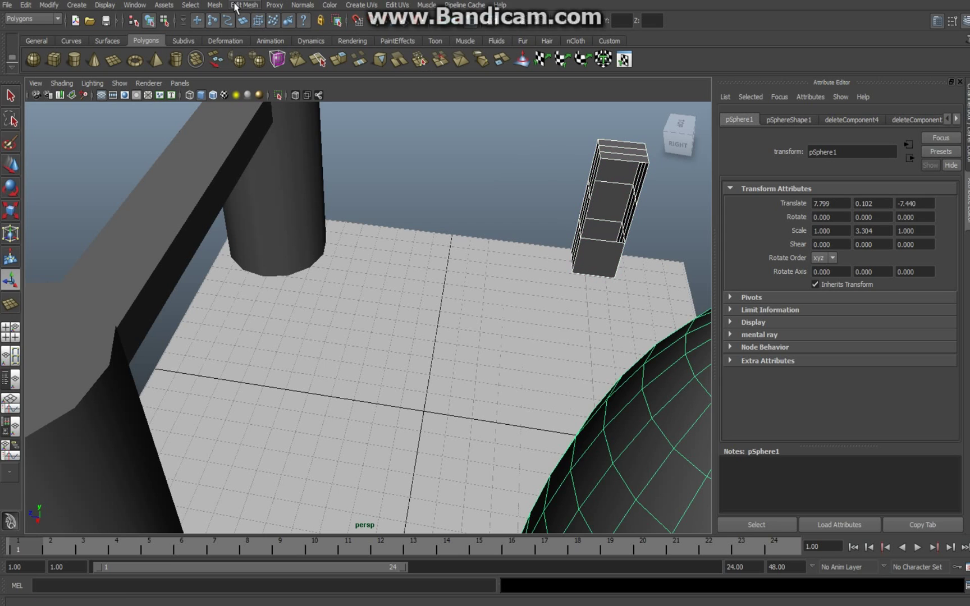
{"action": "left_click", "coordinate": [215, 5]}
{"action": "left_click", "coordinate": [231, 23]}
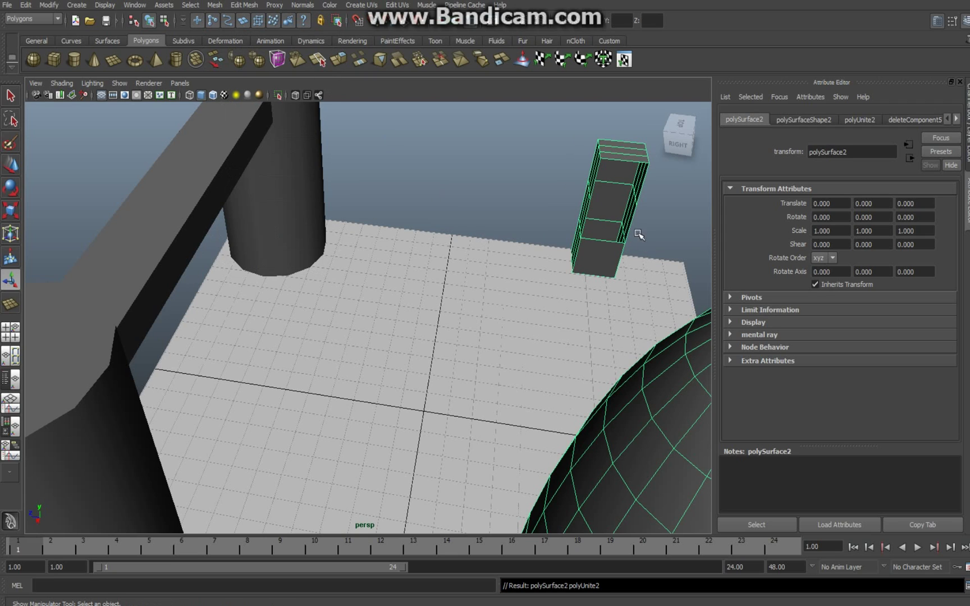
- In Edge mode, select the border edges around the box and egg openings
{"action": "right_click", "coordinate": [604, 240]}
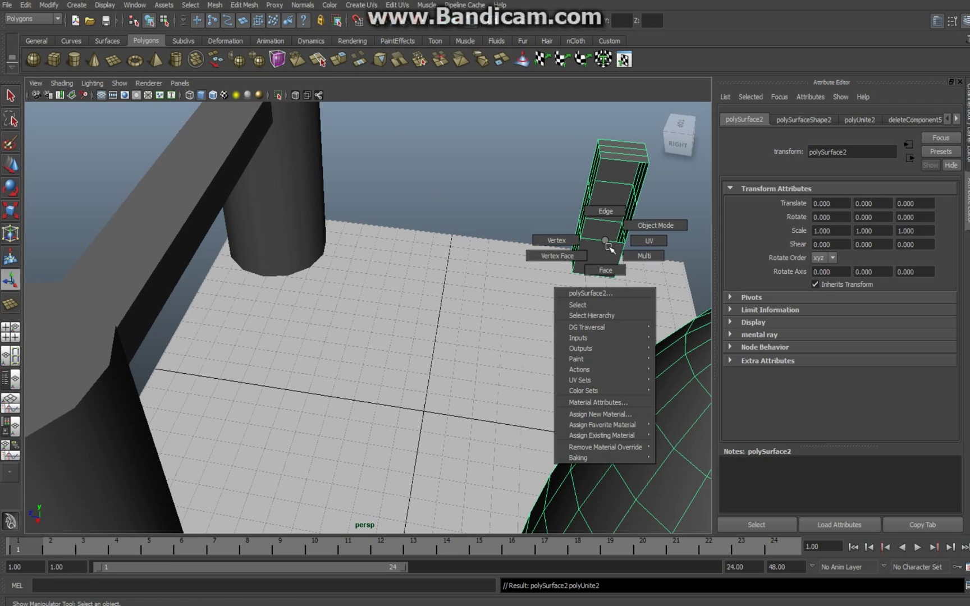
{"action": "right_click_drag", "start_coordinate": [608, 244], "coordinate": [611, 216]}
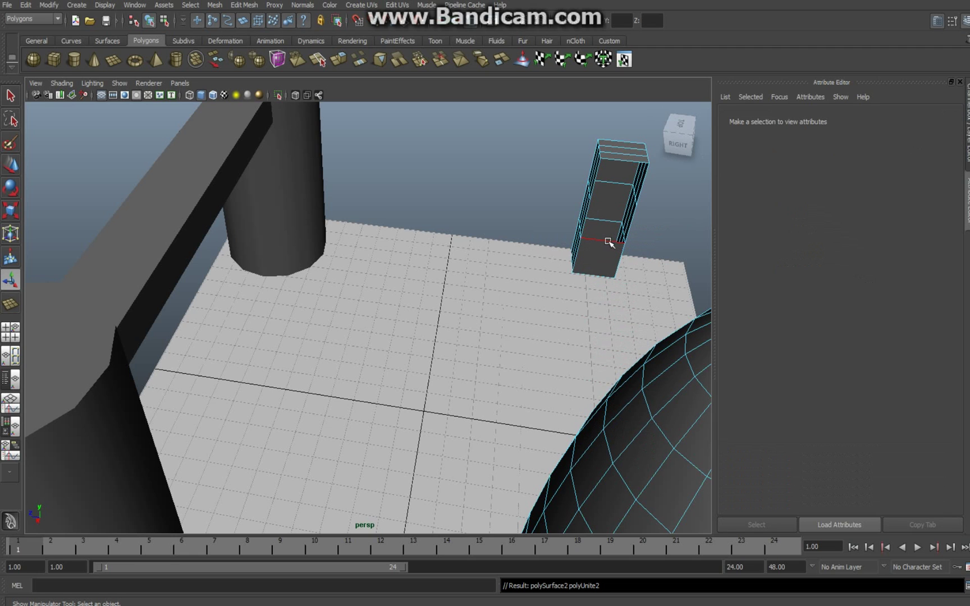
{"action": "left_click", "coordinate": [608, 241]}
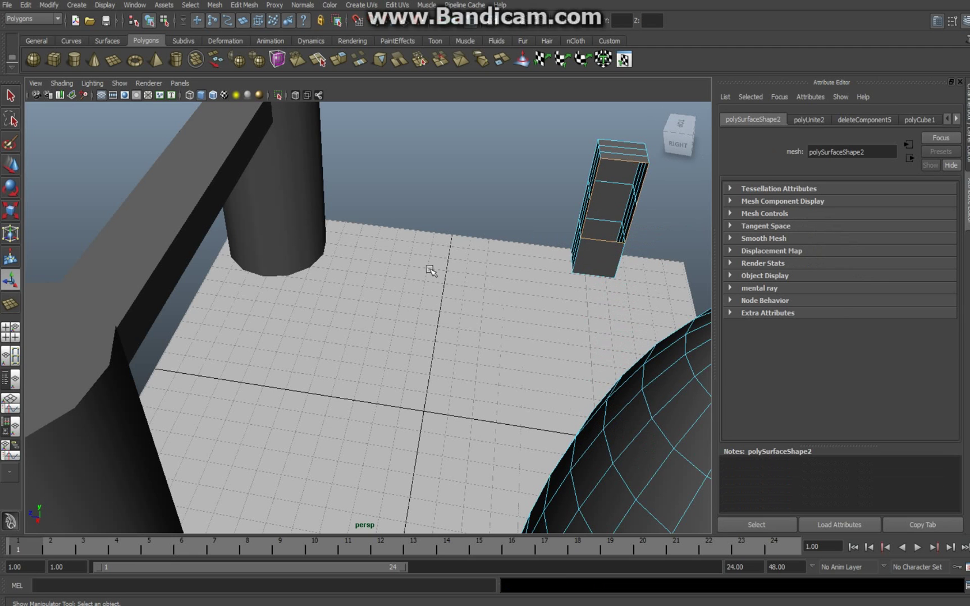
{"action": "left_click_drag", "start_coordinate": [442, 240], "coordinate": [596, 312], "text": "alt"}
{"action": "middle_click_drag", "start_coordinate": [469, 382], "coordinate": [658, 283], "text": "alt"}
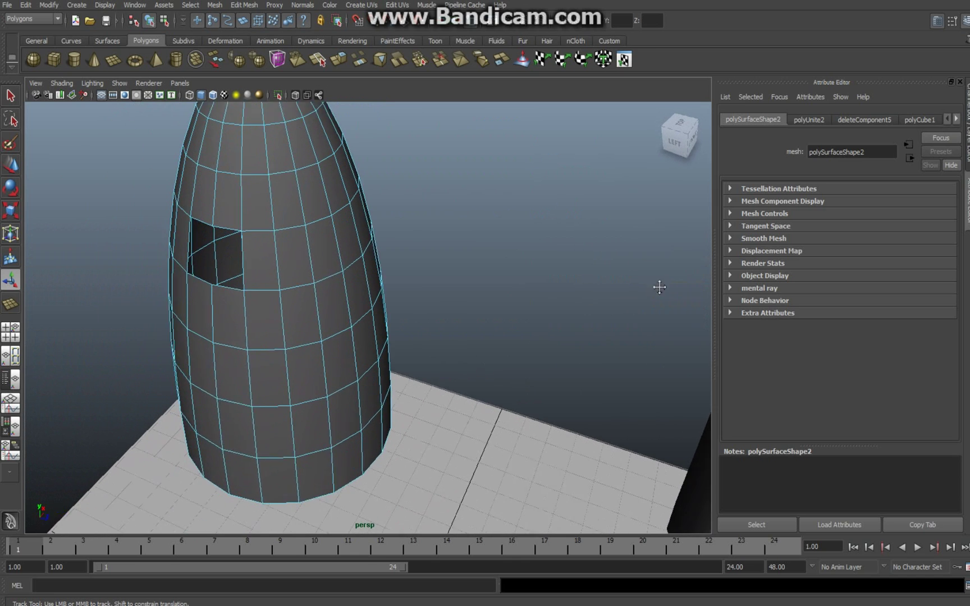
{"action": "left_click_drag", "start_coordinate": [658, 283], "coordinate": [324, 368], "text": "alt"}
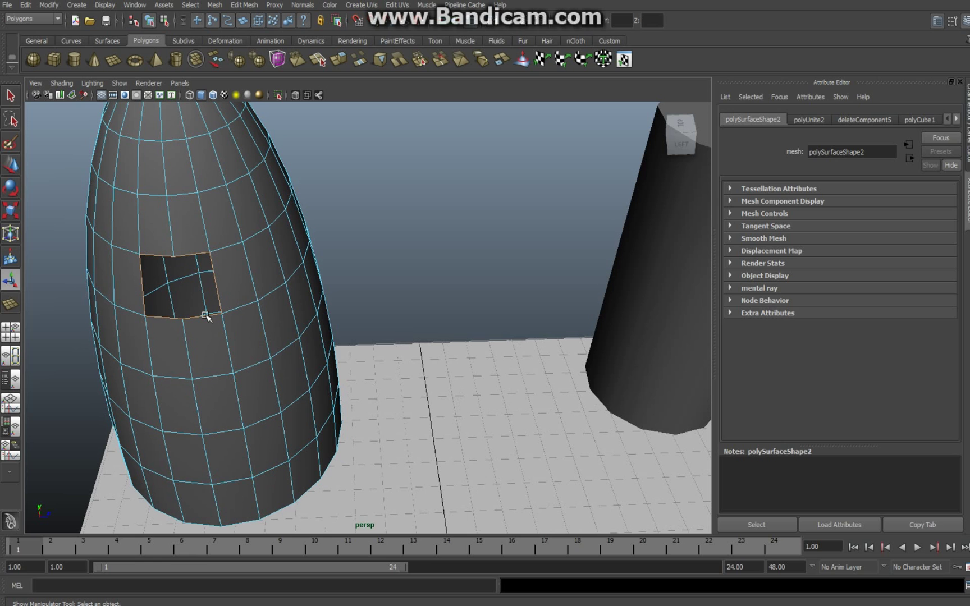
{"action": "left_click_drag", "start_coordinate": [391, 356], "coordinate": [470, 365], "text": "alt"}
{"action": "key", "text": "a"}
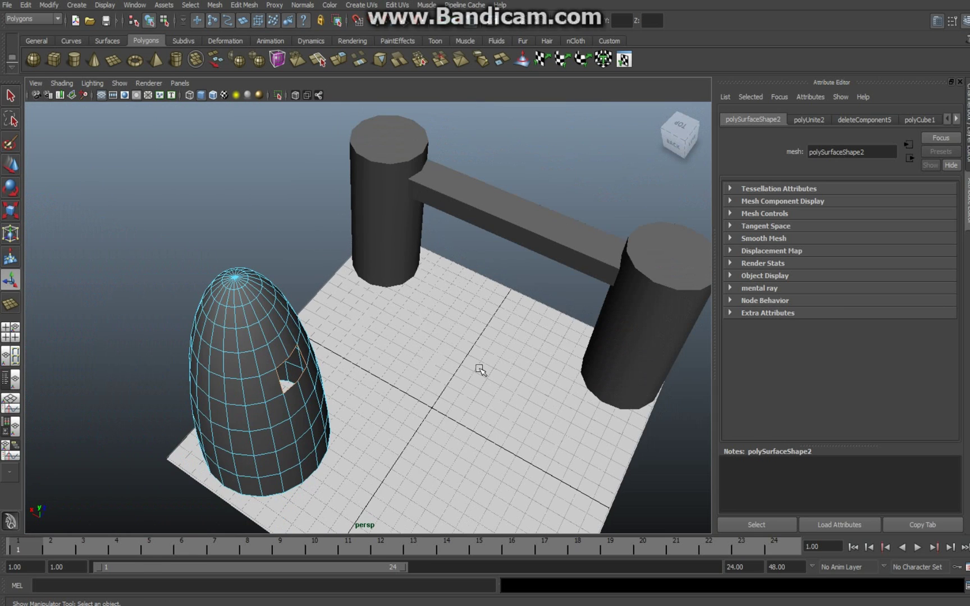
- Bridge the egg and box openings with a 5-division polyBridgeEdge2 and check it
{"action": "left_click", "coordinate": [244, 4]}
{"action": "left_click", "coordinate": [253, 49]}
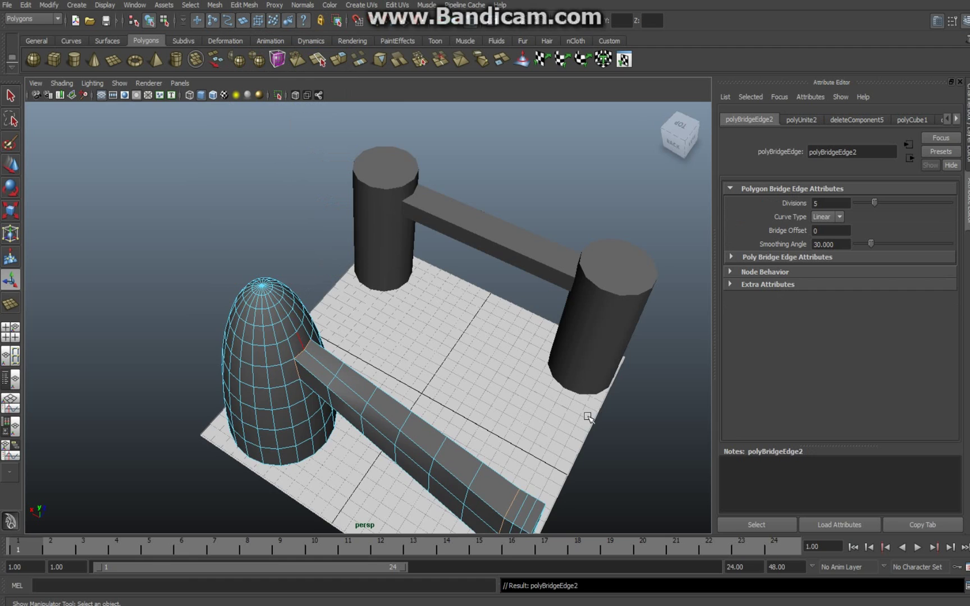
{"action": "left_click_drag", "start_coordinate": [589, 418], "coordinate": [396, 368], "text": "alt"}
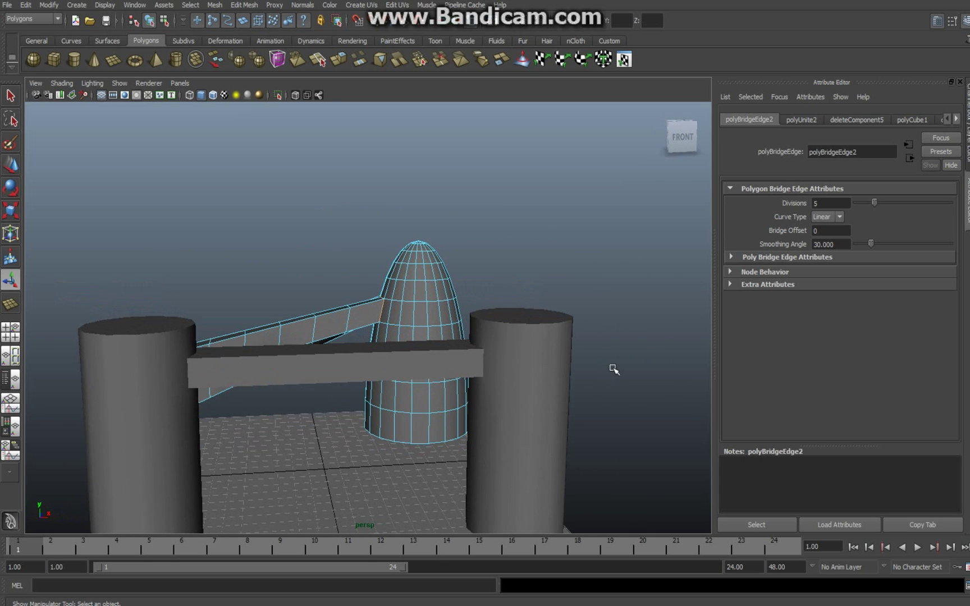